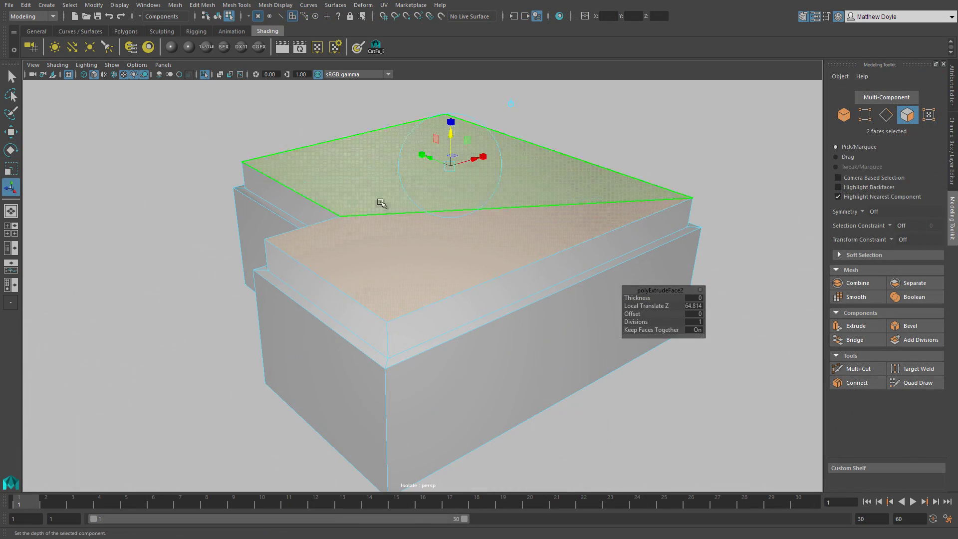
Move closer to the disco kiosk, switch to Object Mode, and show the Persp/Outliner layout.
alt+right_drag(381, 202, 359, 210)
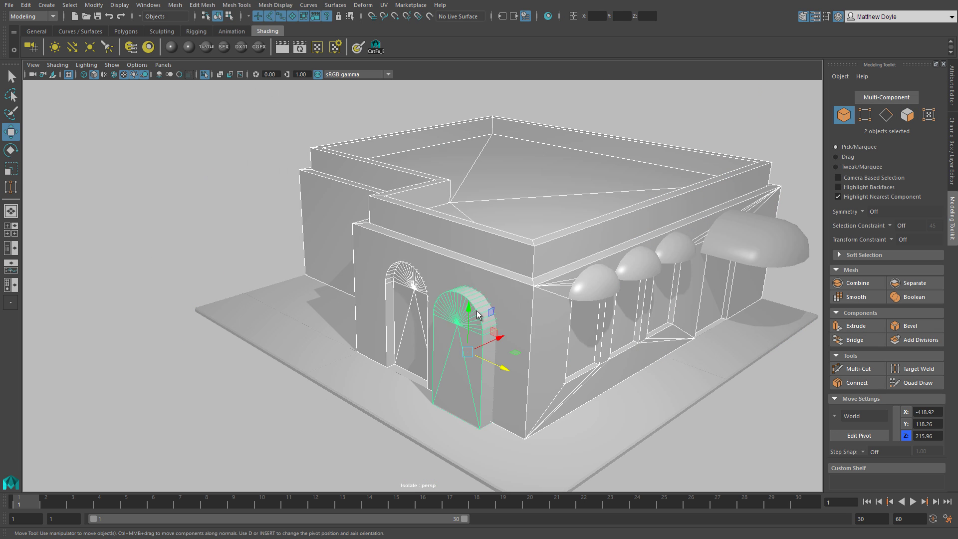
right_drag(439, 144, 474, 135)
scroll(81, 252, up, 3)
click(11, 248)
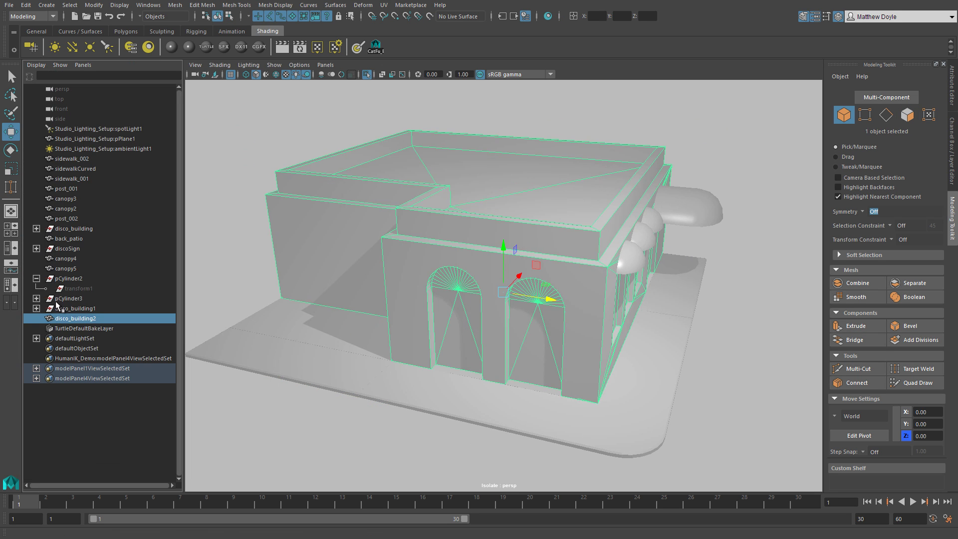
scroll(504, 349, up, 2)
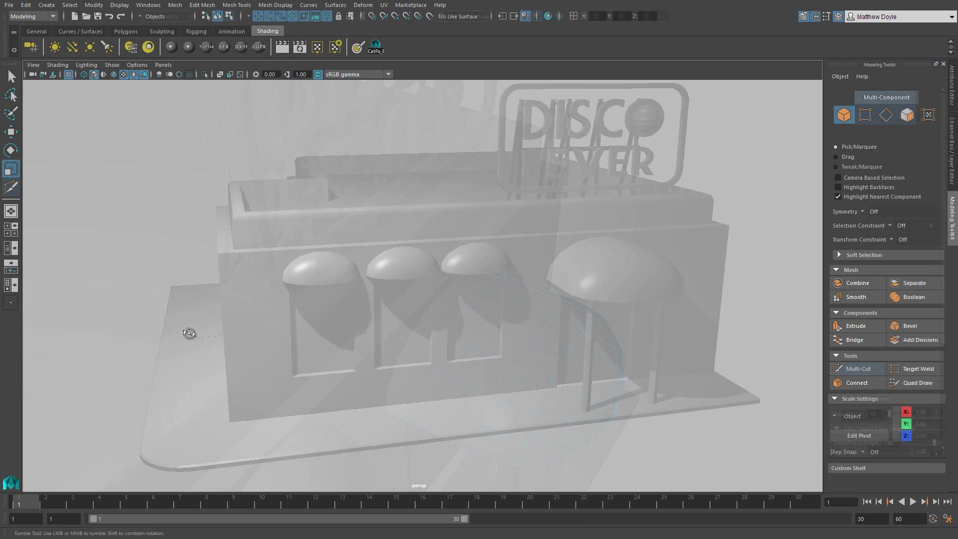
Tick Use Emissive Map on discoSign_PBSmat so the DISCO FEVER sign glows.
alt+drag(188, 331, 241, 335)
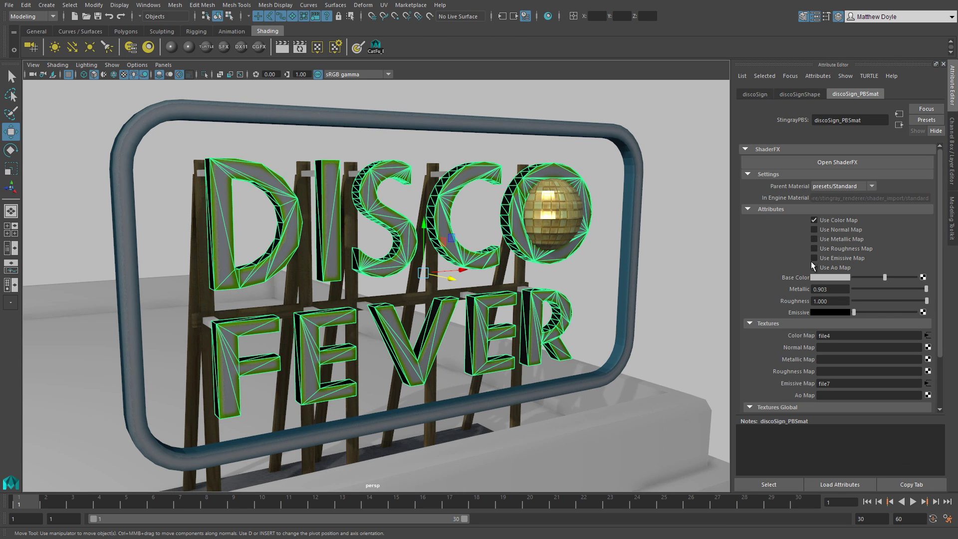
click(814, 258)
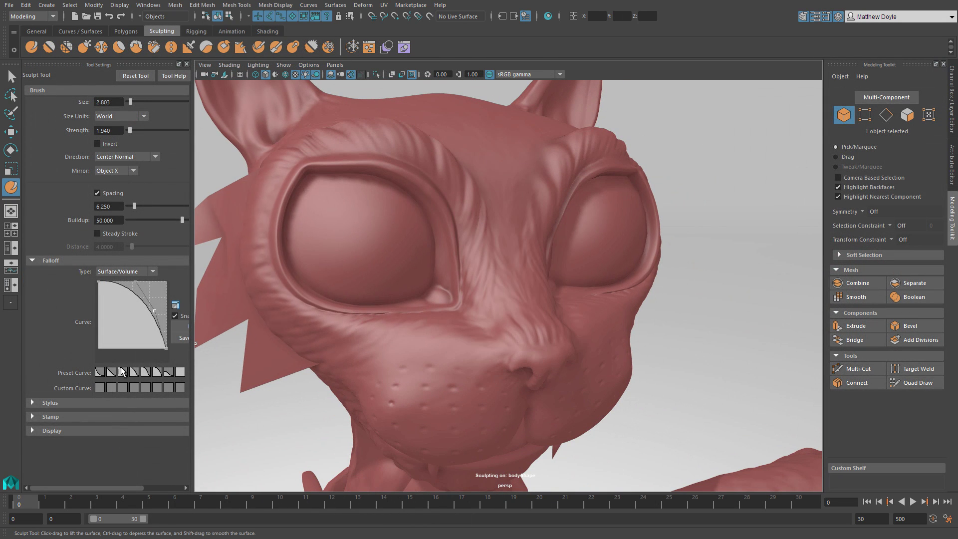
Inspect the cat head from several angles and switch to the Grab sculpting brush.
alt+drag(514, 290, 599, 284)
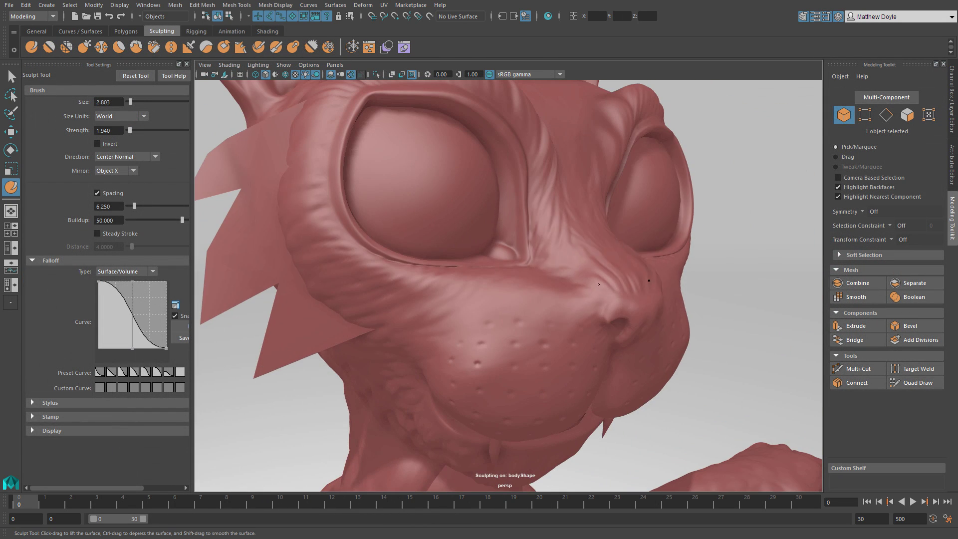
alt+drag(516, 294, 542, 392)
alt+drag(415, 297, 509, 343)
scroll(466, 189, up, 5)
key(g)
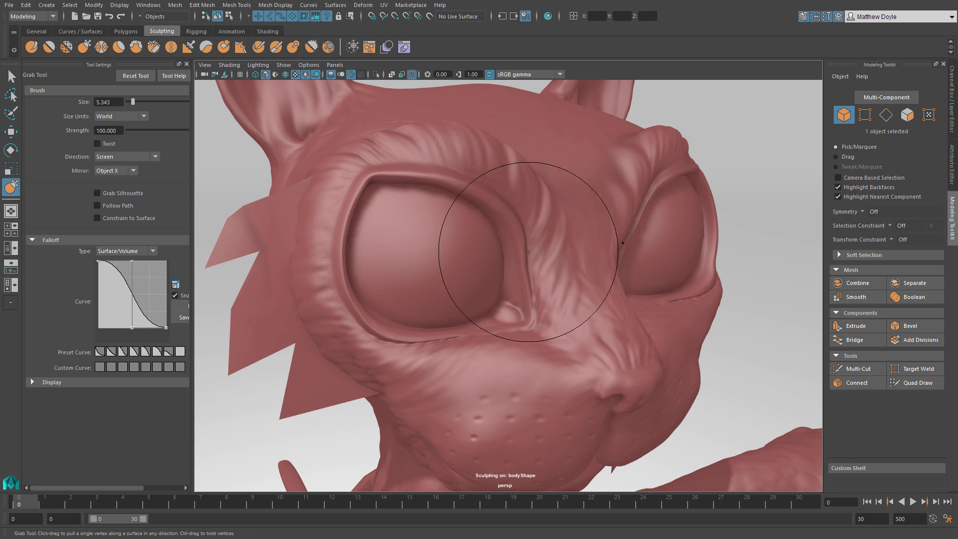
alt+drag(528, 252, 450, 298)
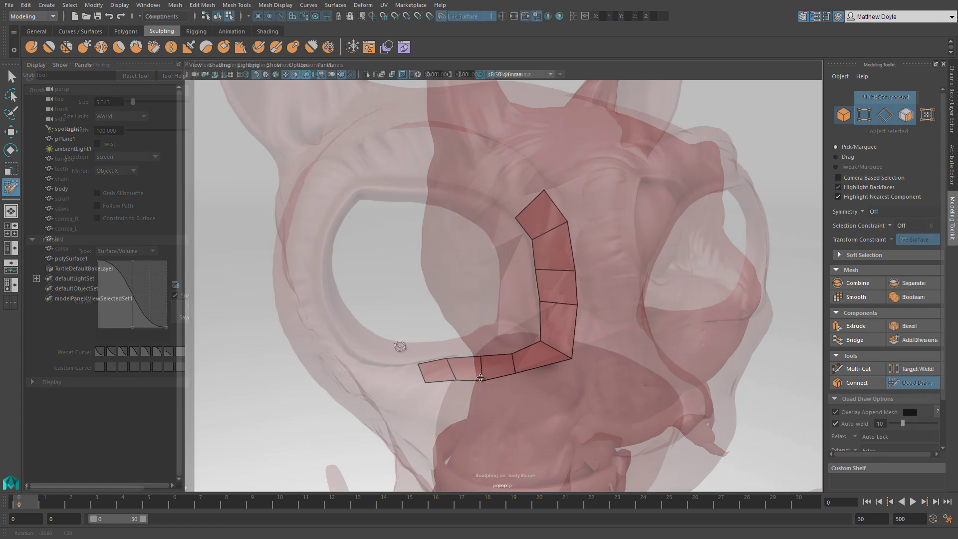
Add another Quad Draw face to the strip beside the cat's eye.
shift+click(603, 410)
alt+right_drag(603, 410, 560, 374)
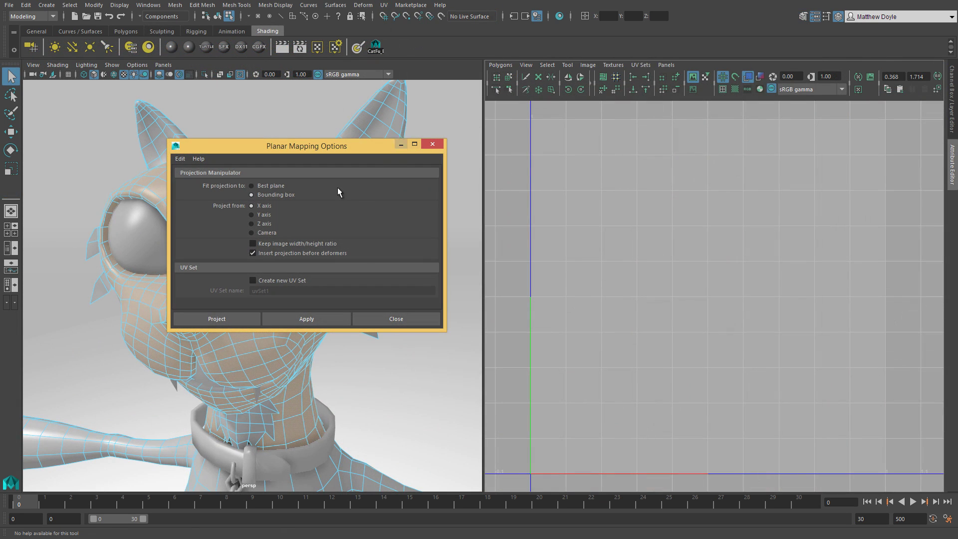
Apply a planar UV projection along Z, keeping the image width/height ratio.
click(259, 225)
click(259, 243)
click(293, 320)
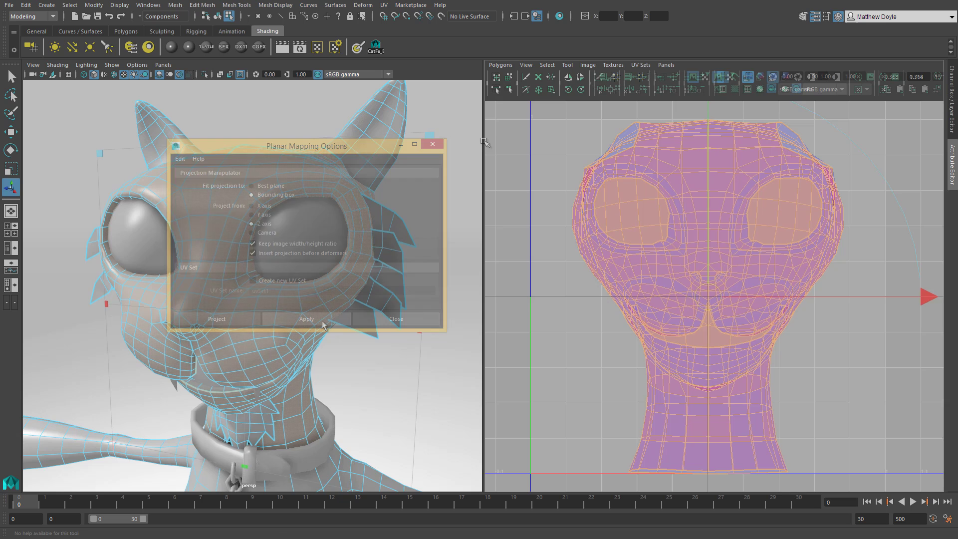
Unfold the cat head's UVs using the Unfold options from the UV editor's Polygons menu.
click(511, 66)
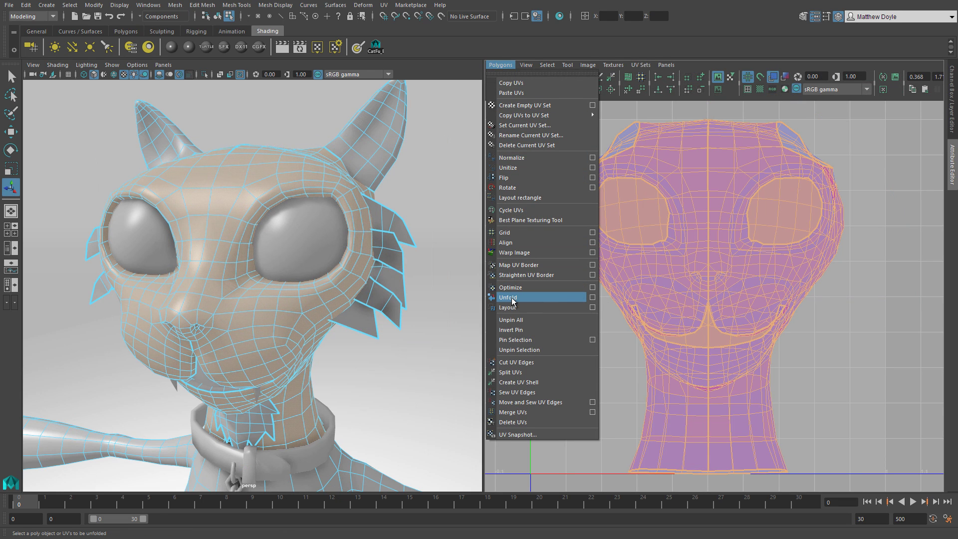
click(590, 297)
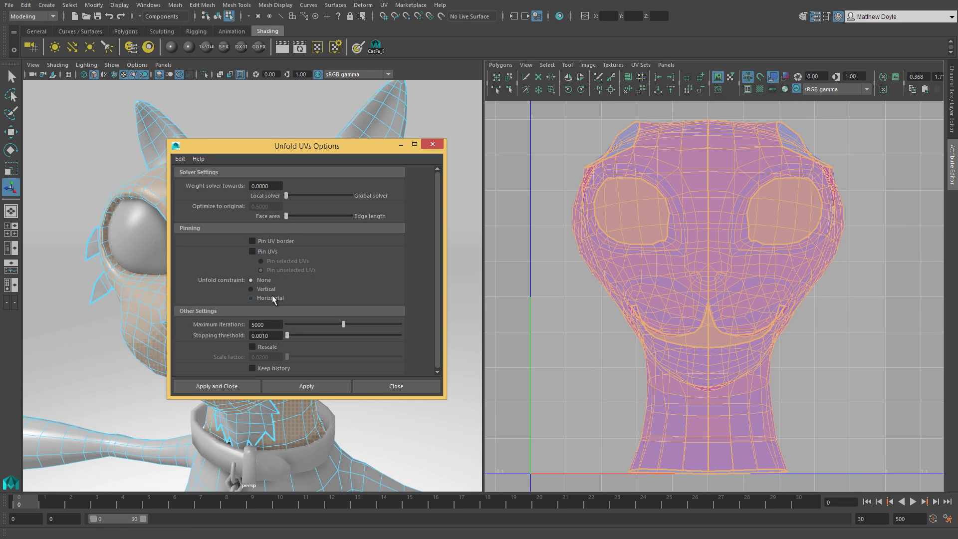
click(303, 385)
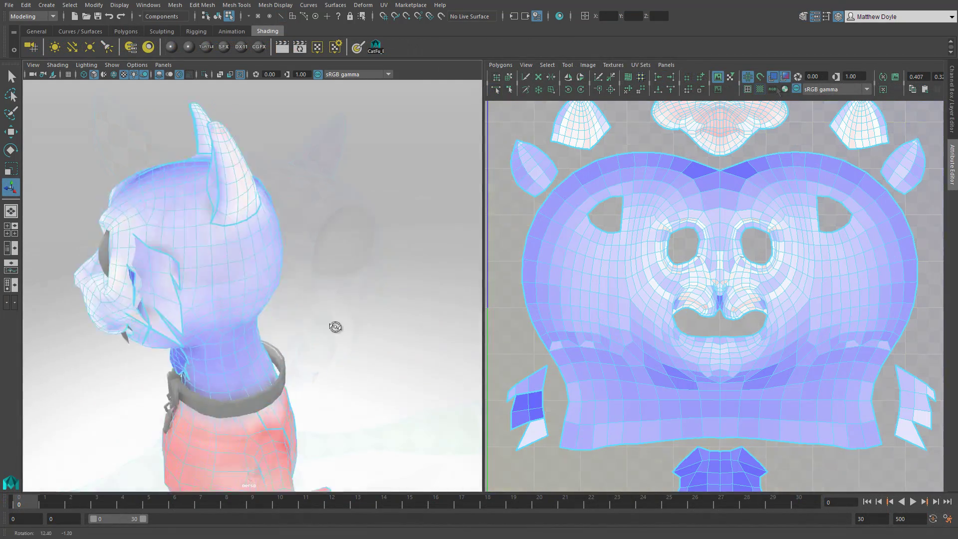
Orbit the purple cat and pan the ShaderFX graph to the Metallic and Roughness Map Switch nodes.
mouse_move(334, 327)
alt+mouse_down()
mouse_move(393, 336)
mouse_move(364, 396)
alt+mouse_up()
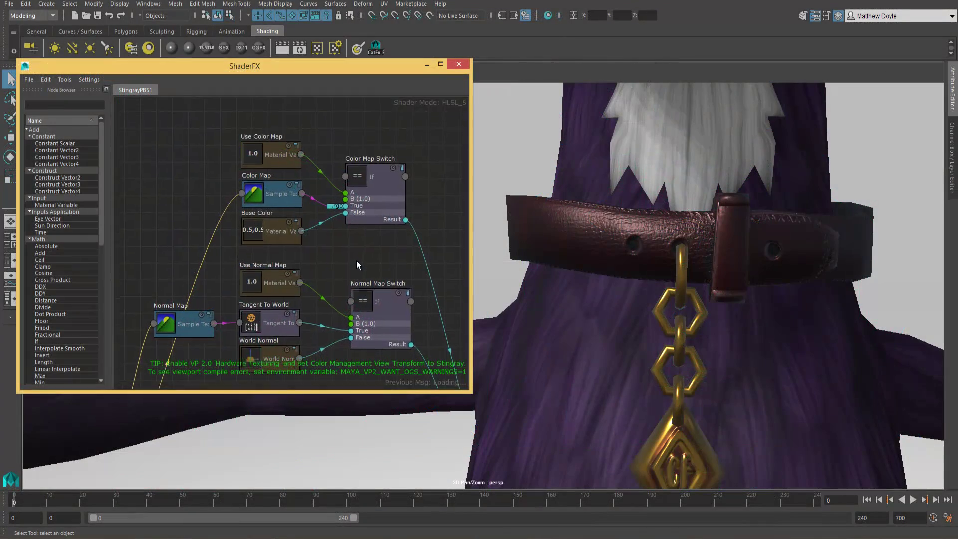
middle_drag(356, 259, 317, 132)
middle_drag(405, 344, 367, 163)
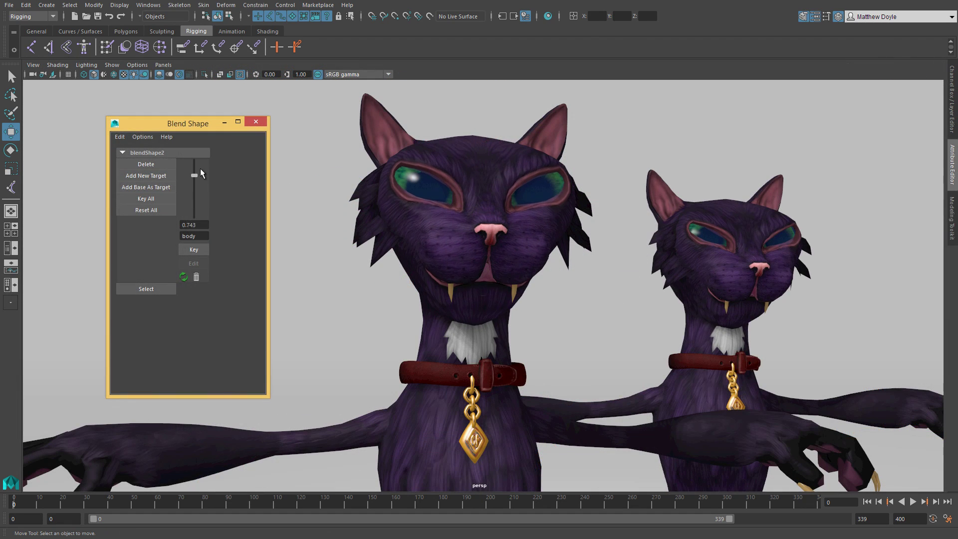
Lower the blend shape weight, drop the pelvis Rotate Z key, and move the tail's frame-164 trail point.
drag(202, 158, 207, 184)
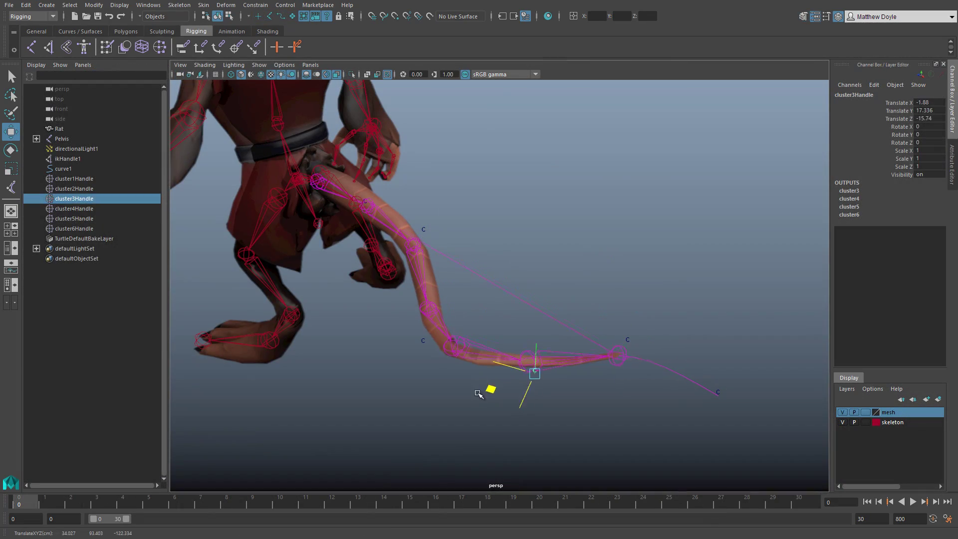
click(424, 232)
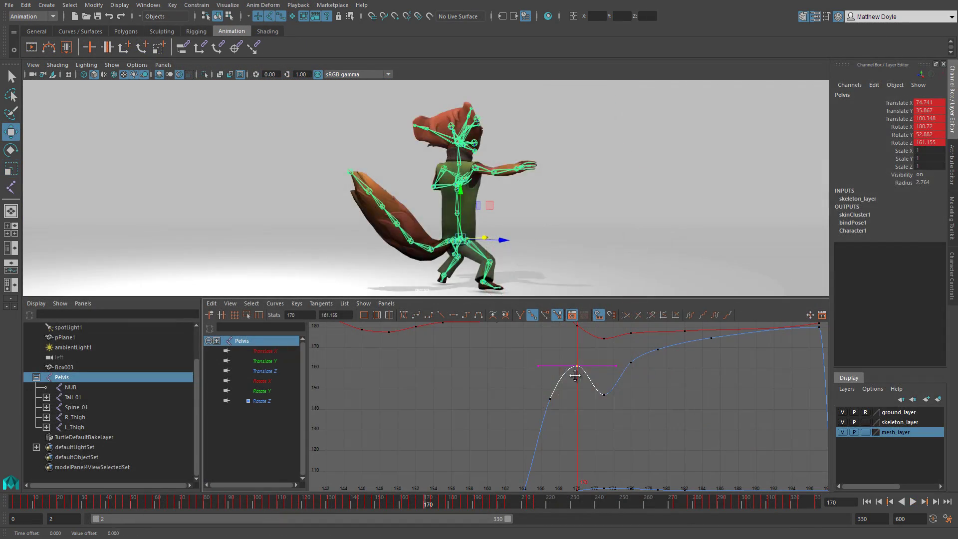
drag(576, 370, 582, 462)
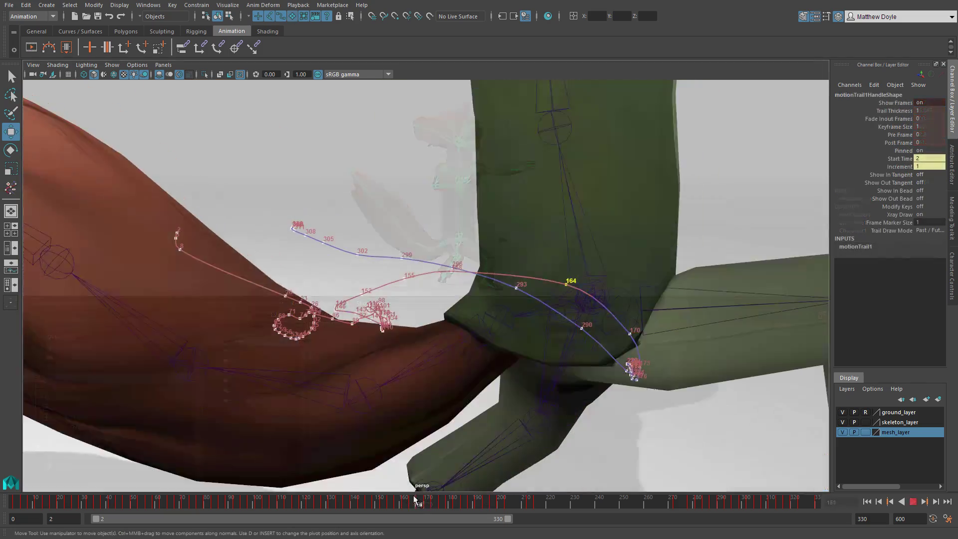
click(413, 499)
drag(601, 251, 576, 240)
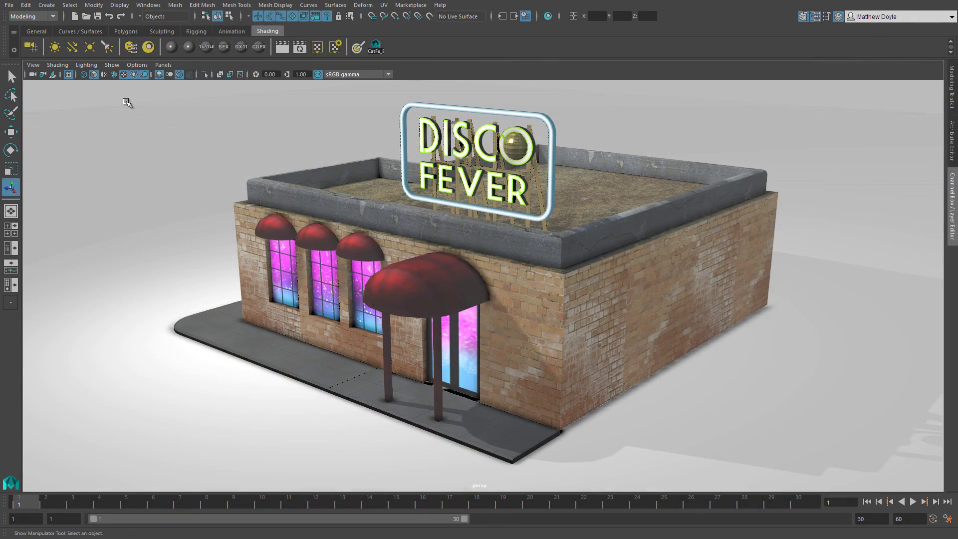
Send the selected building via Send To Unity, then the rat skeleton at frame 163 via Send To Unreal.
drag(831, 462, 828, 462)
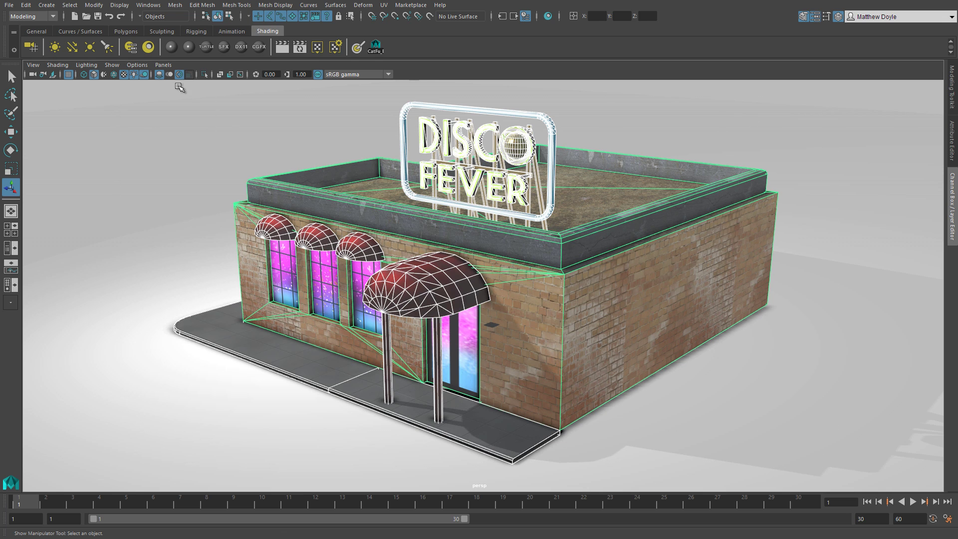
click(9, 5)
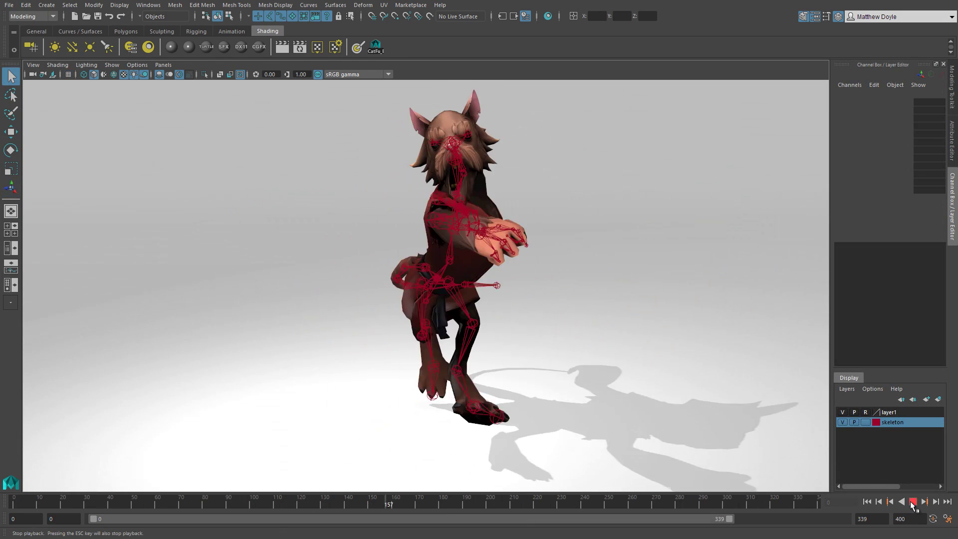
click(913, 503)
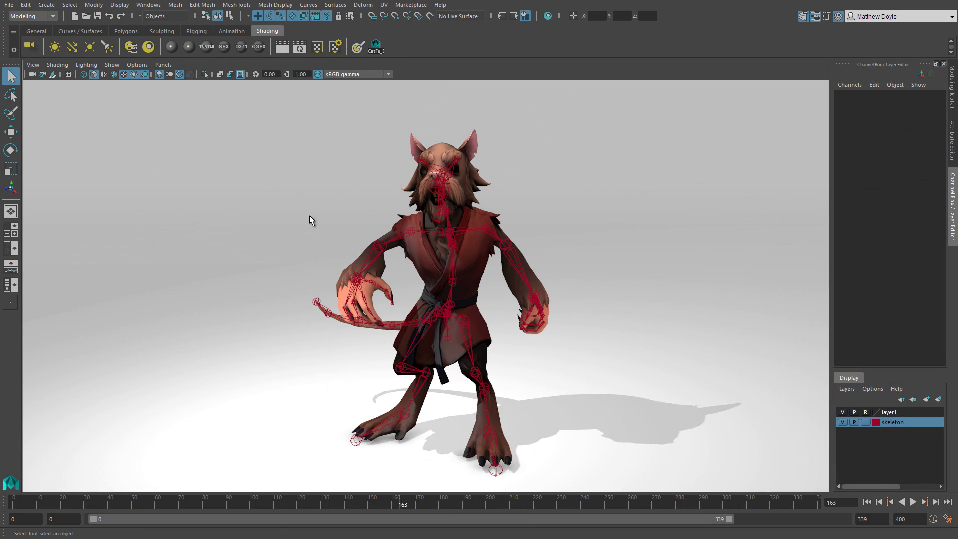
drag(658, 458, 640, 437)
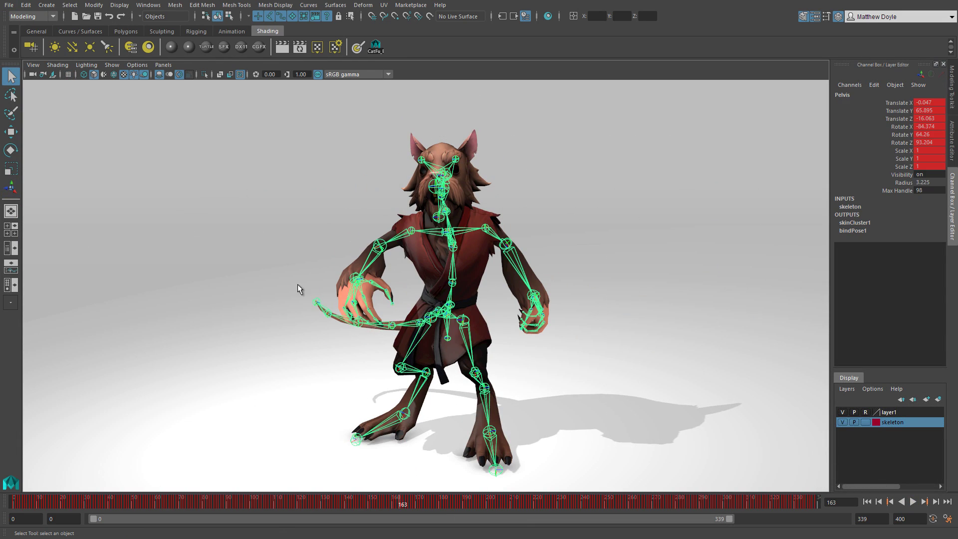
click(9, 6)
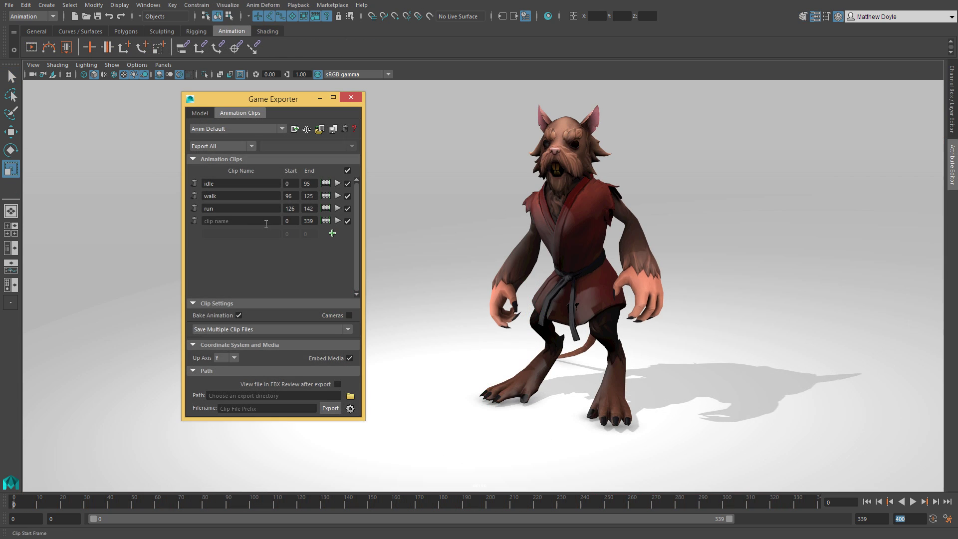
Enter 'p' in the Animation Clips tab and preview the punchLeft clip.
text(punchRight)
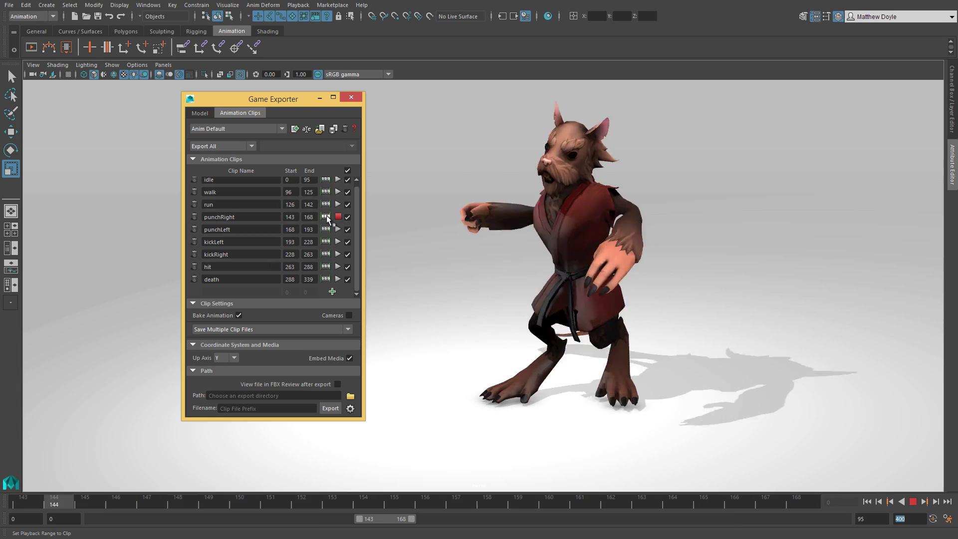
click(325, 229)
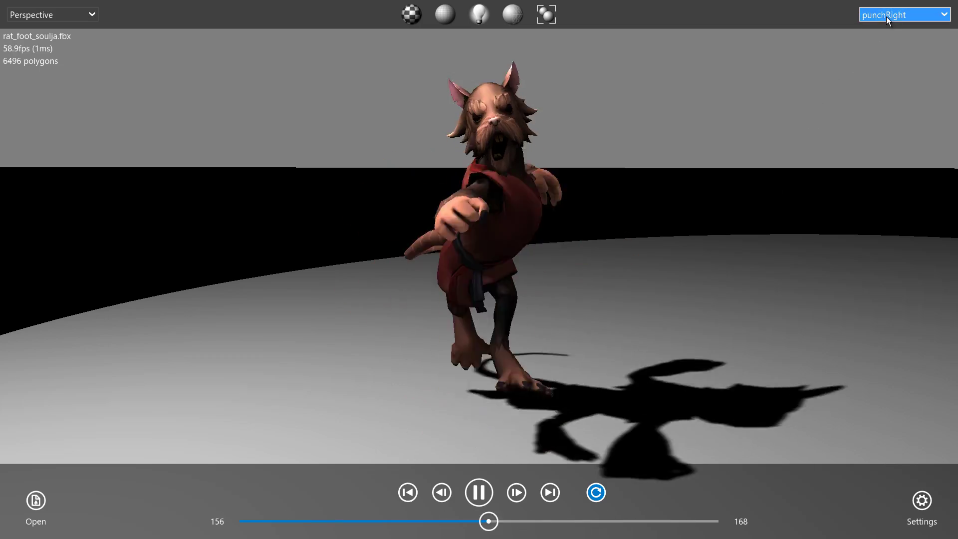
Play the kickLeft clip in FBX Review, then orbit the red dragon model in the web viewer.
click(887, 16)
click(877, 101)
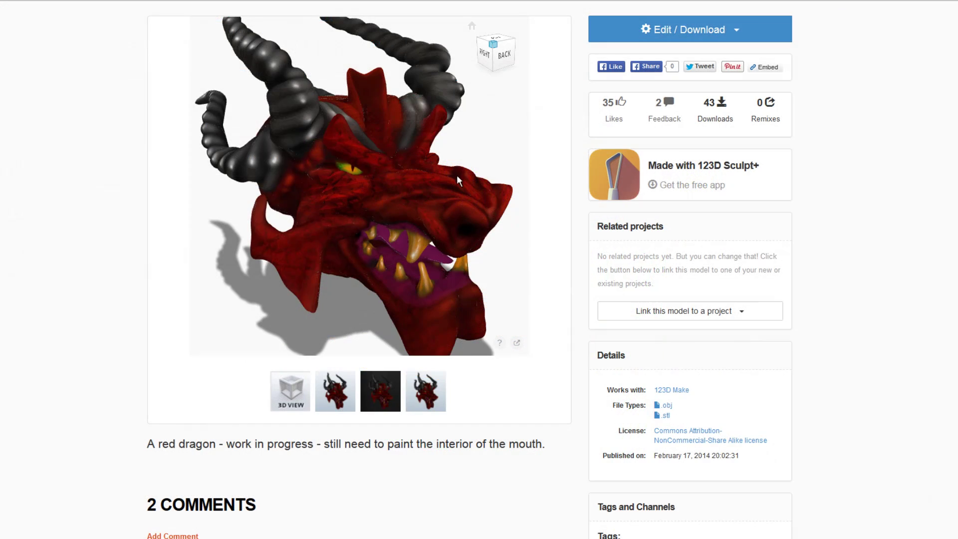
mouse_move(489, 142)
mouse_down()
mouse_move(464, 157)
mouse_move(443, 154)
mouse_move(449, 168)
mouse_move(507, 141)
mouse_up()
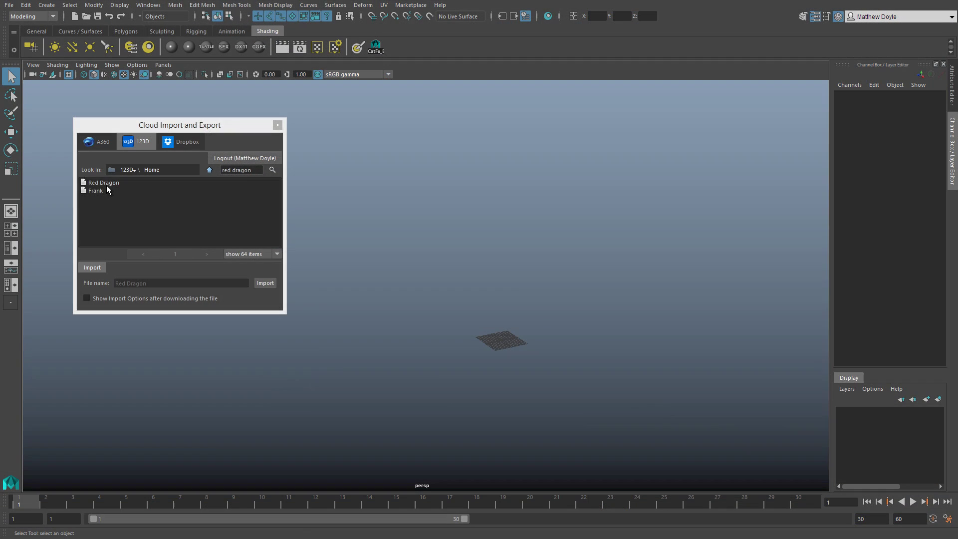
Import the Red Dragon model from 123D and orbit to a three-quarter view of it.
click(104, 182)
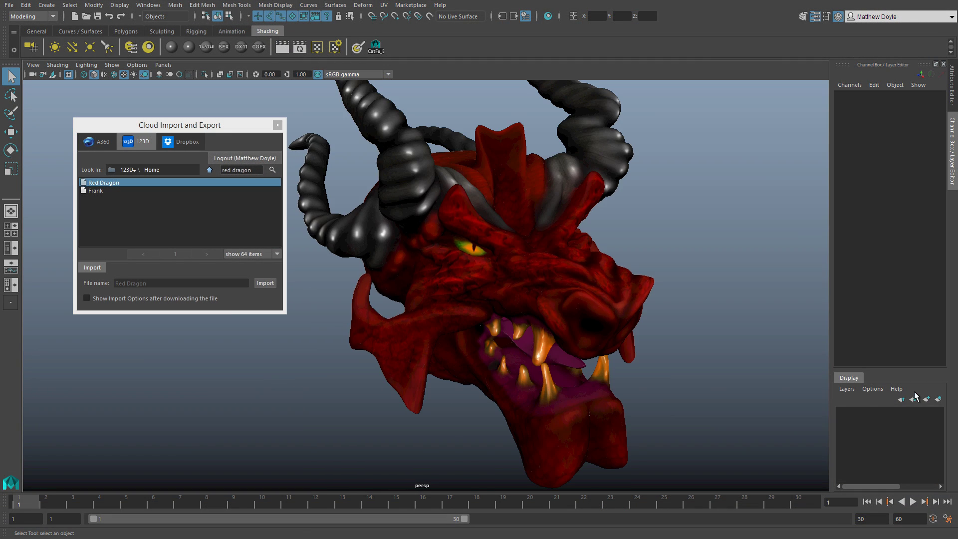
alt+drag(699, 383, 469, 373)
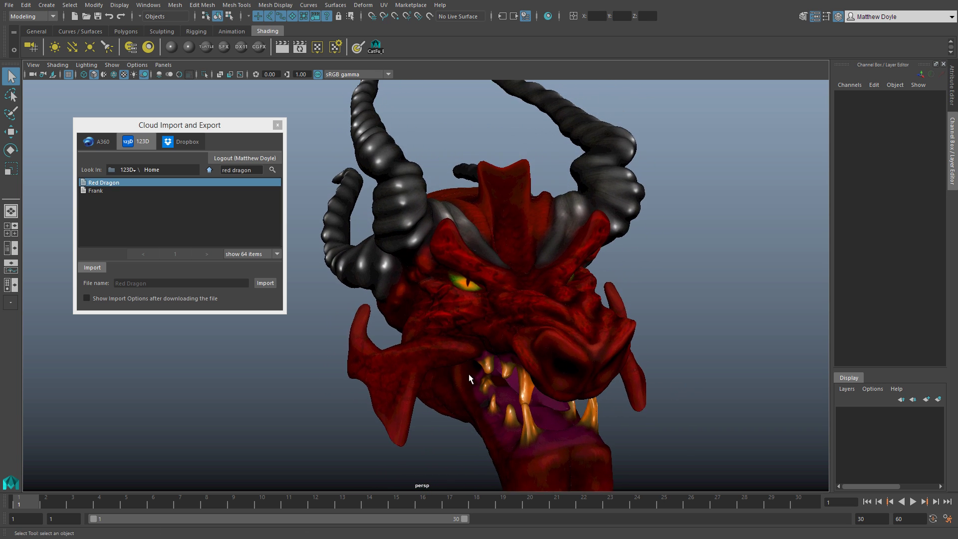
alt+right_drag(468, 373, 444, 303)
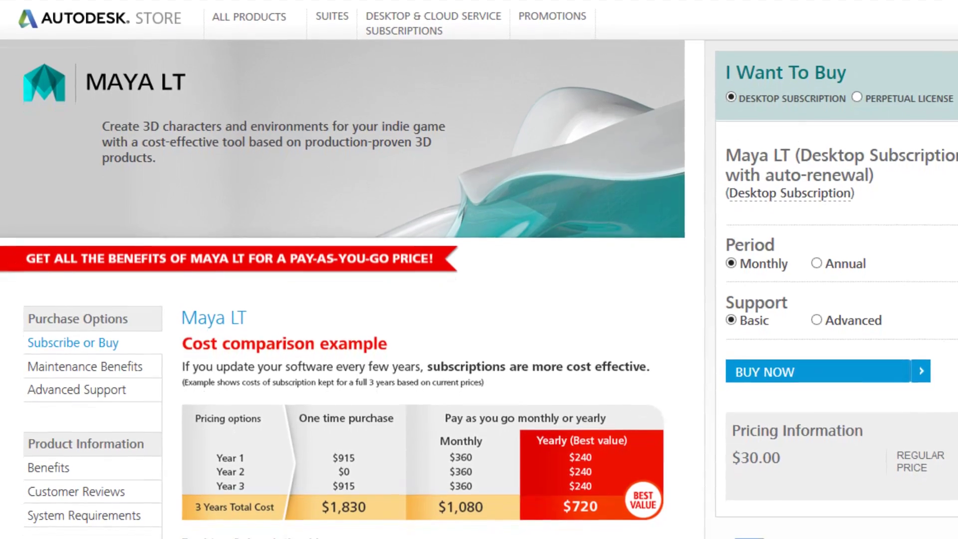